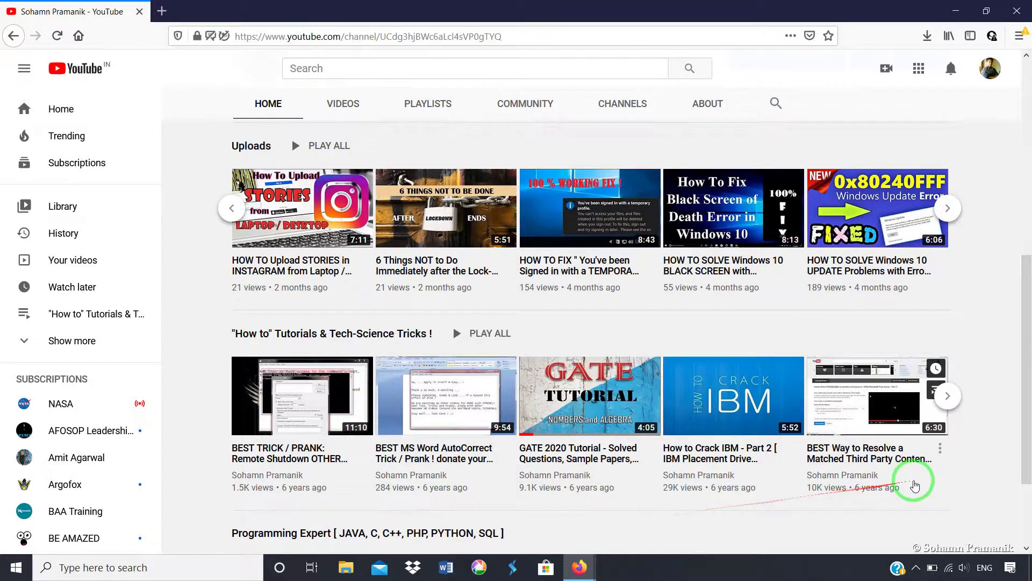
Browse the channel's Uploads and "How to" Tutorials & Tech-Science Tricks videos, and minimize the browser
left_click(947, 396)
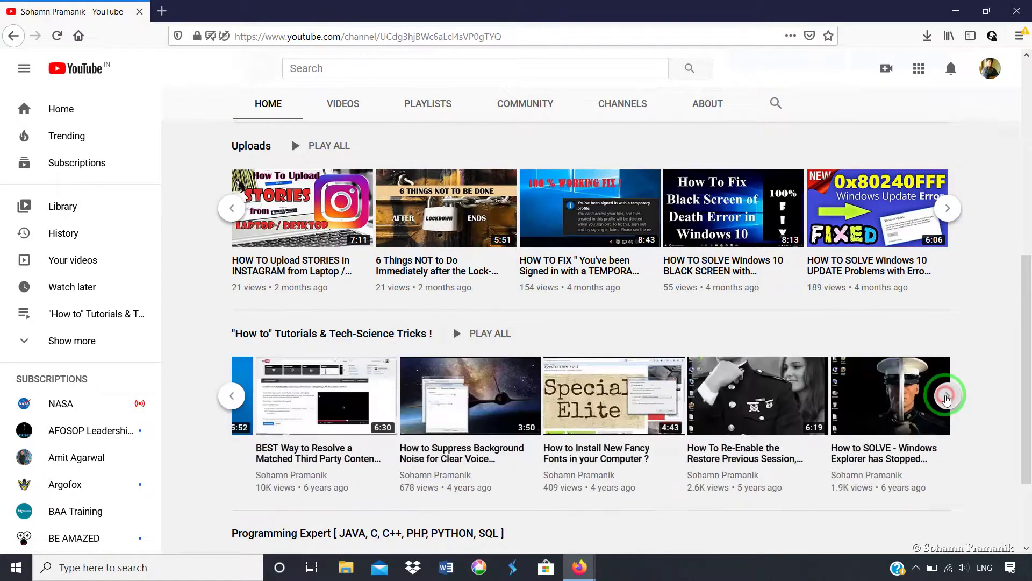
left_click(948, 396)
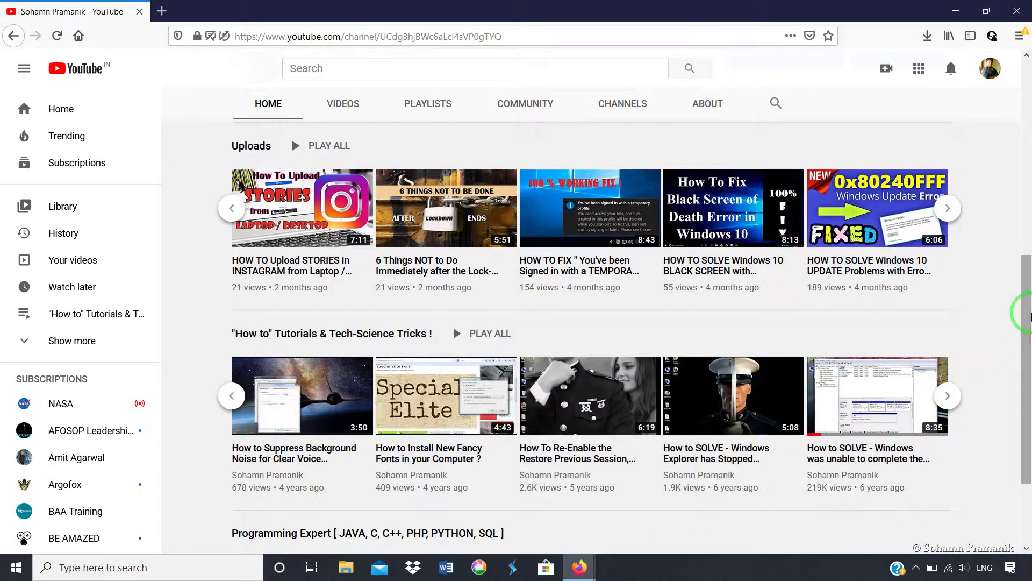
left_click(950, 210)
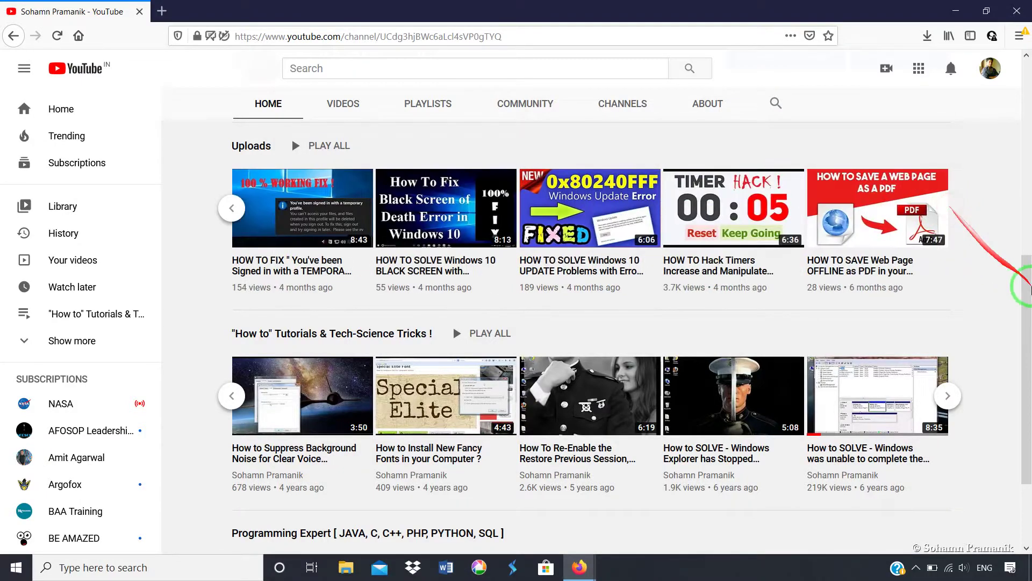
left_click_drag(1025, 332, 1027, 379)
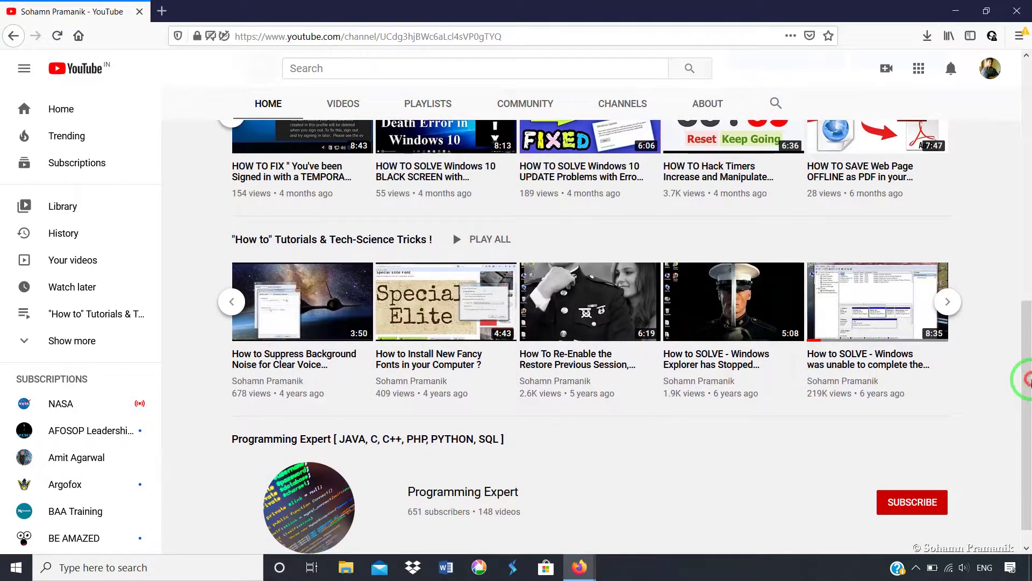
left_click(948, 304)
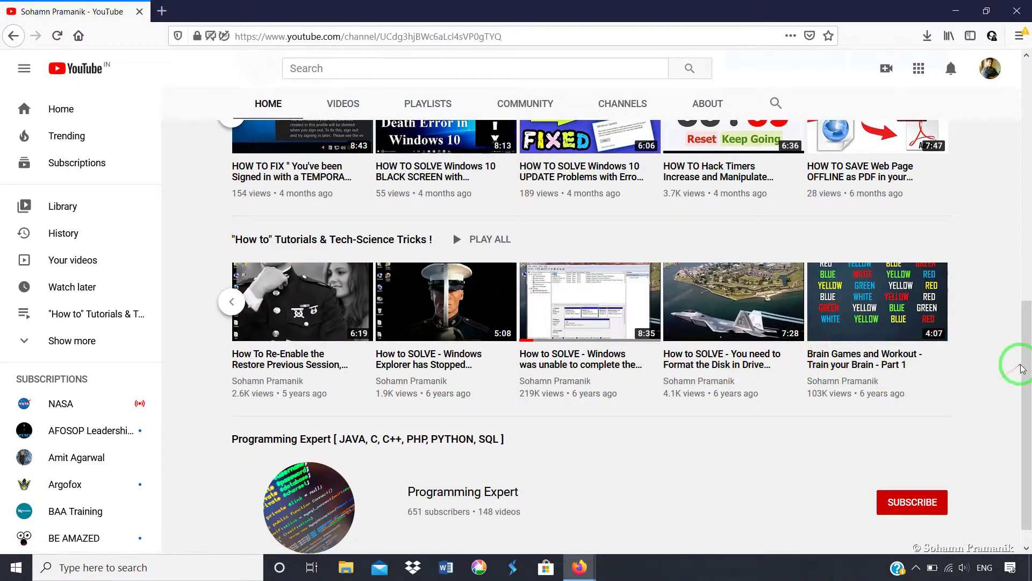
left_click_drag(1023, 369, 1023, 382)
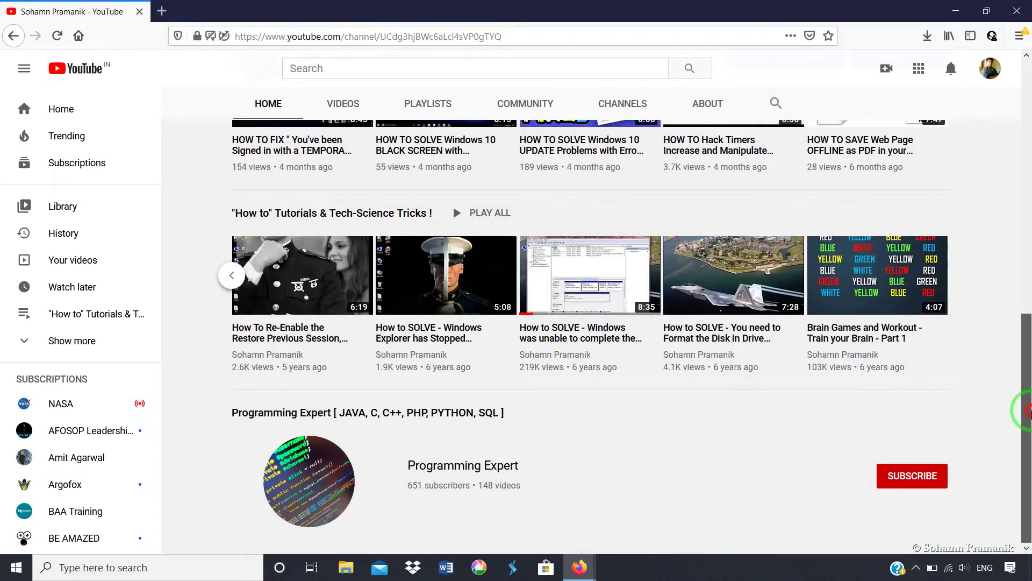
scroll(1024, 328, "up", 4)
left_click_drag(1028, 310, 1028, 220)
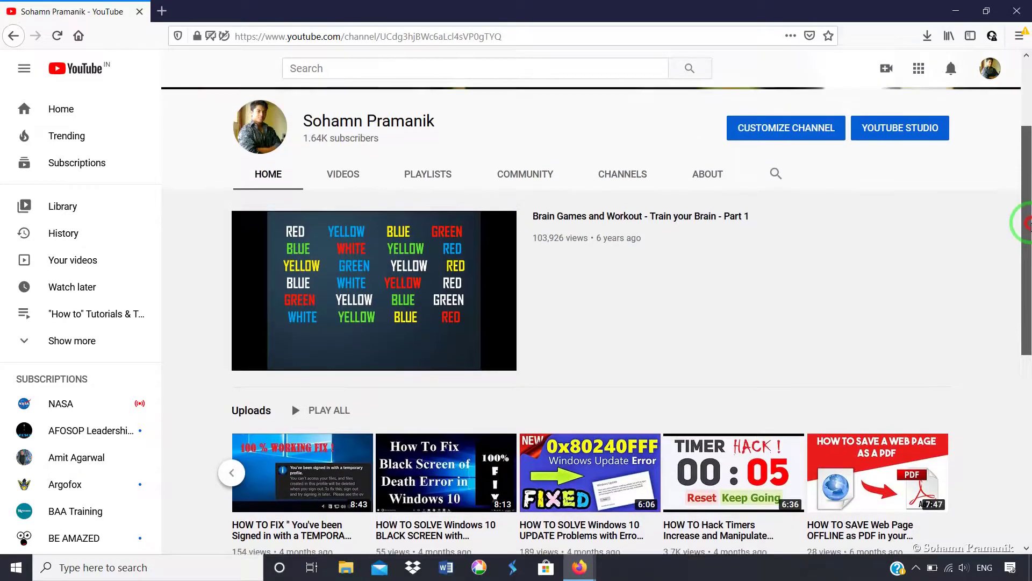
left_click(956, 10)
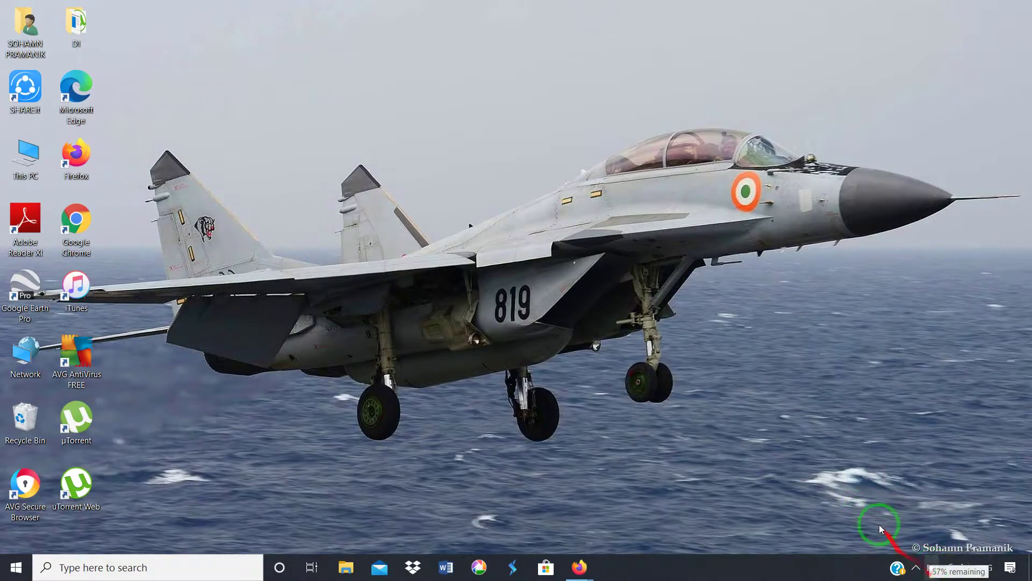
mouse_move(934, 570)
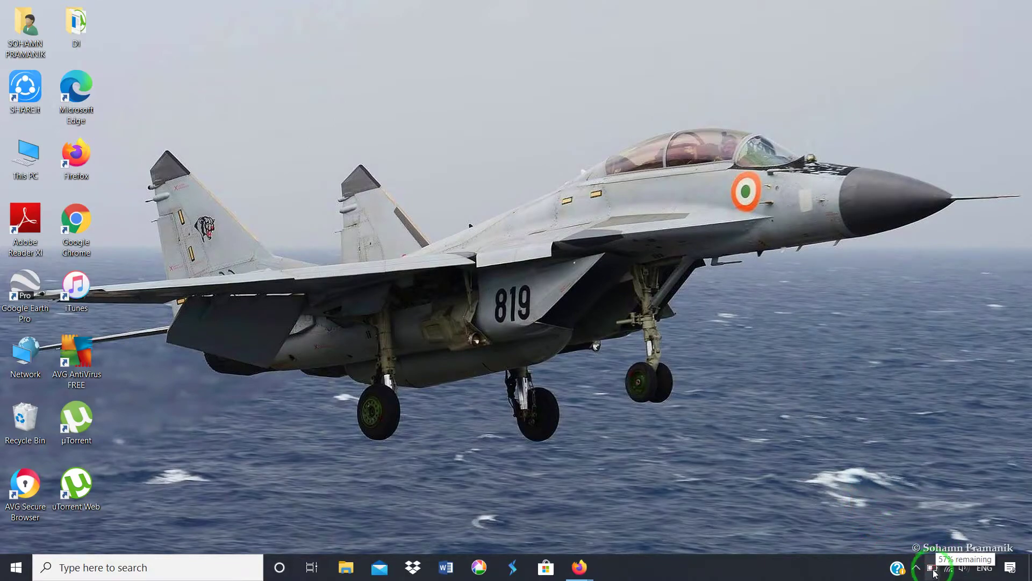
right_click(933, 573)
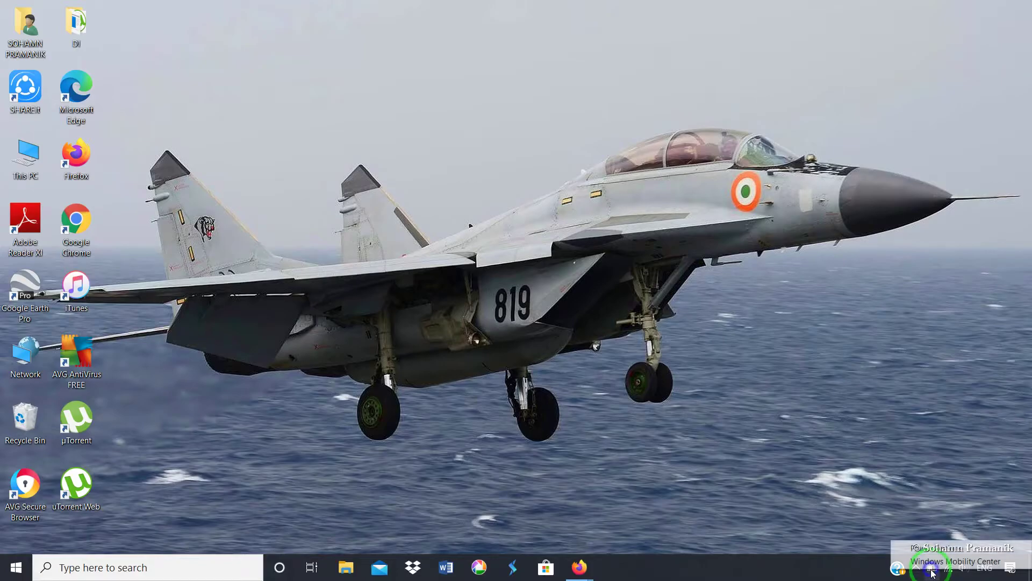
left_click(925, 552)
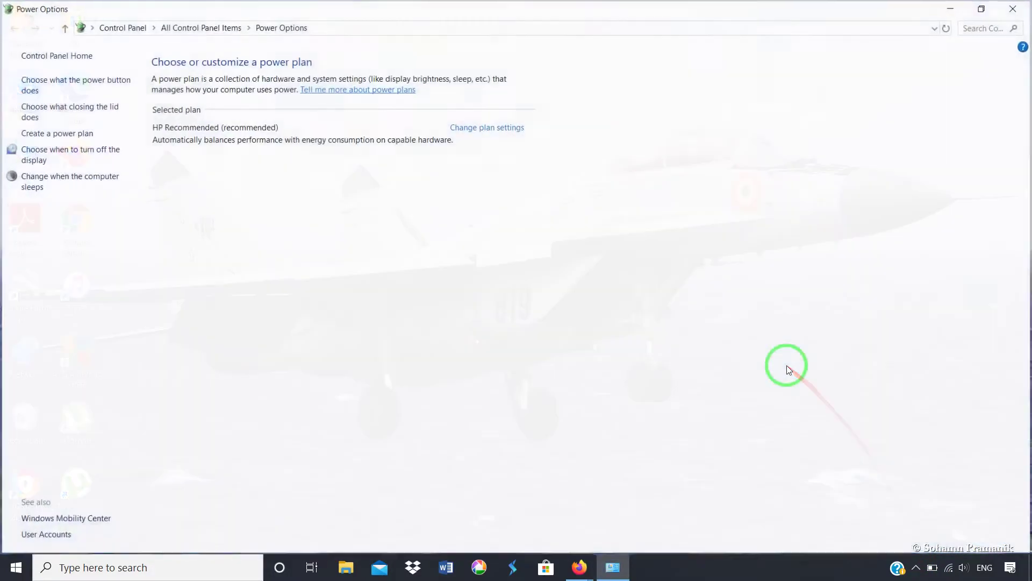
left_click(1014, 8)
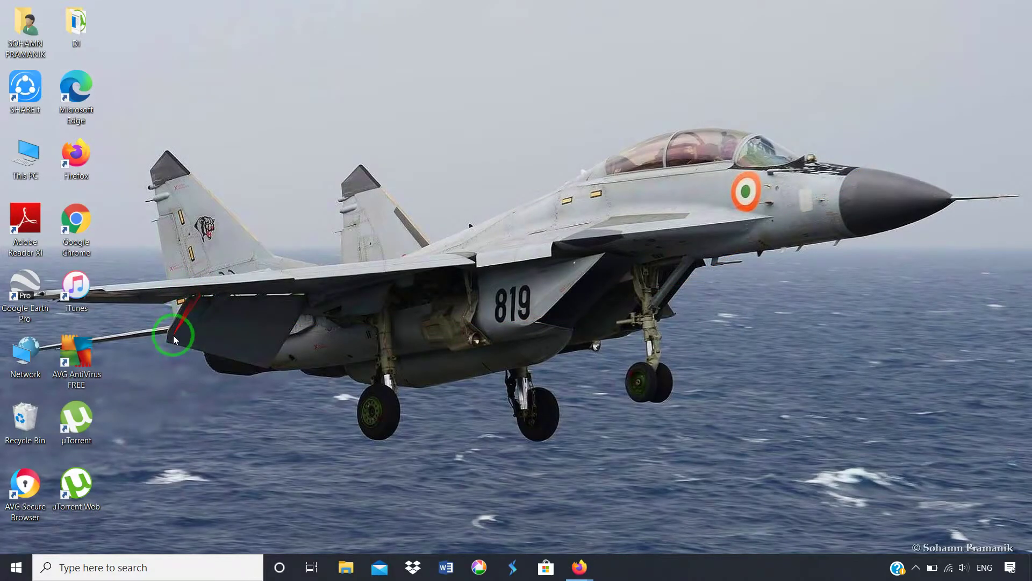
Open Power Options through the additional power settings of the Power & sleep page in Windows Settings
left_click(18, 566)
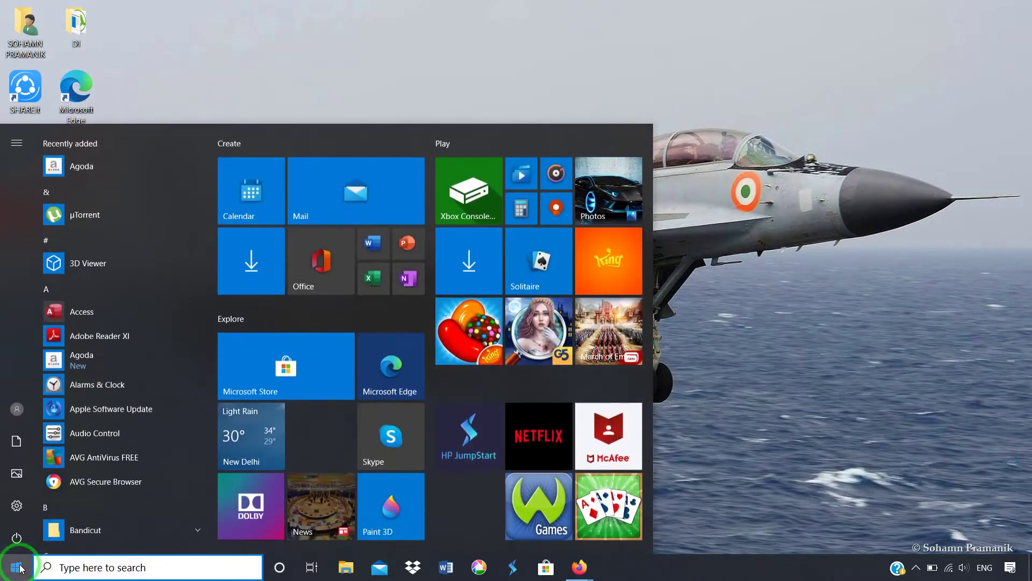
left_click(14, 505)
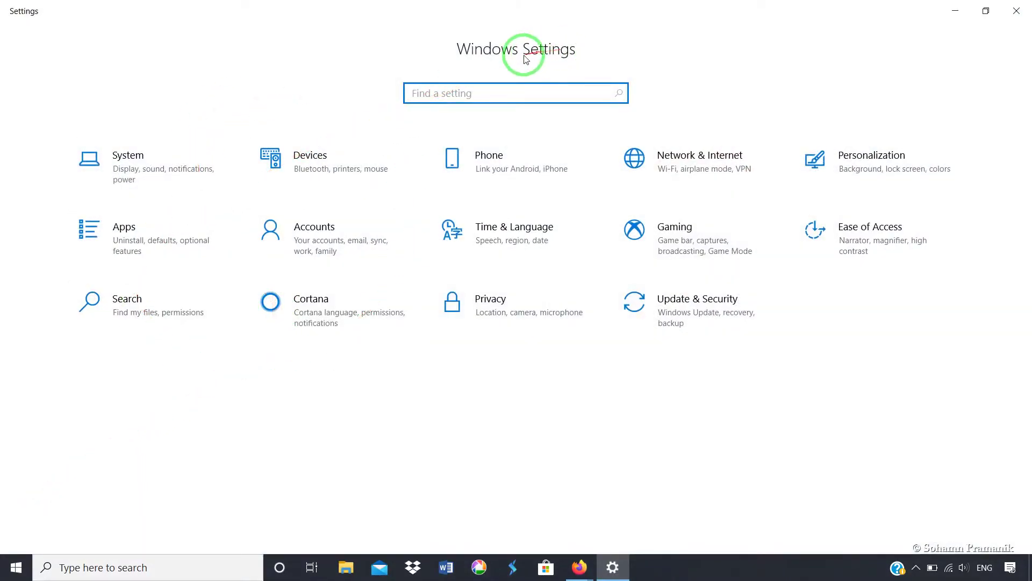
left_click(153, 169)
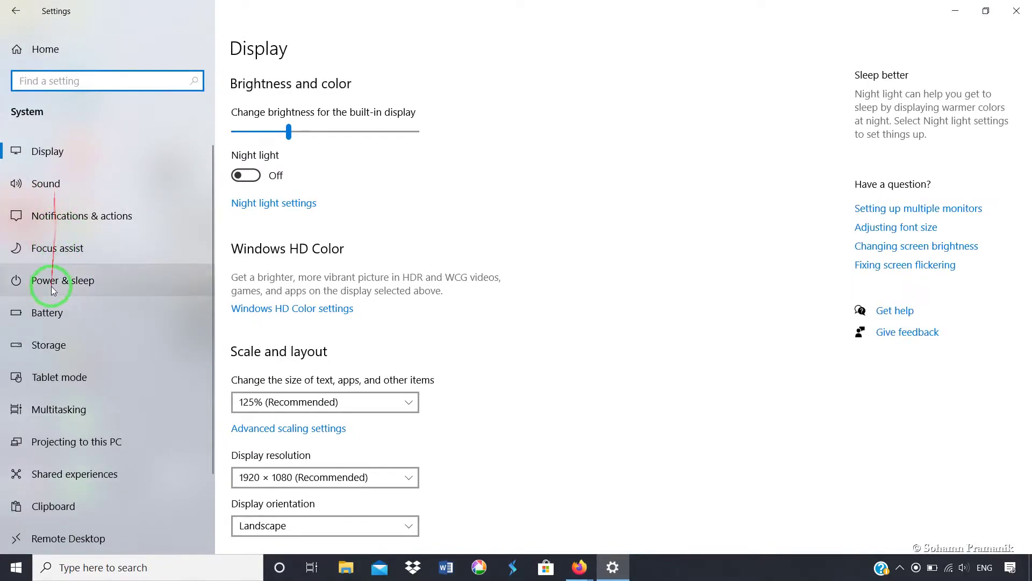
left_click(71, 285)
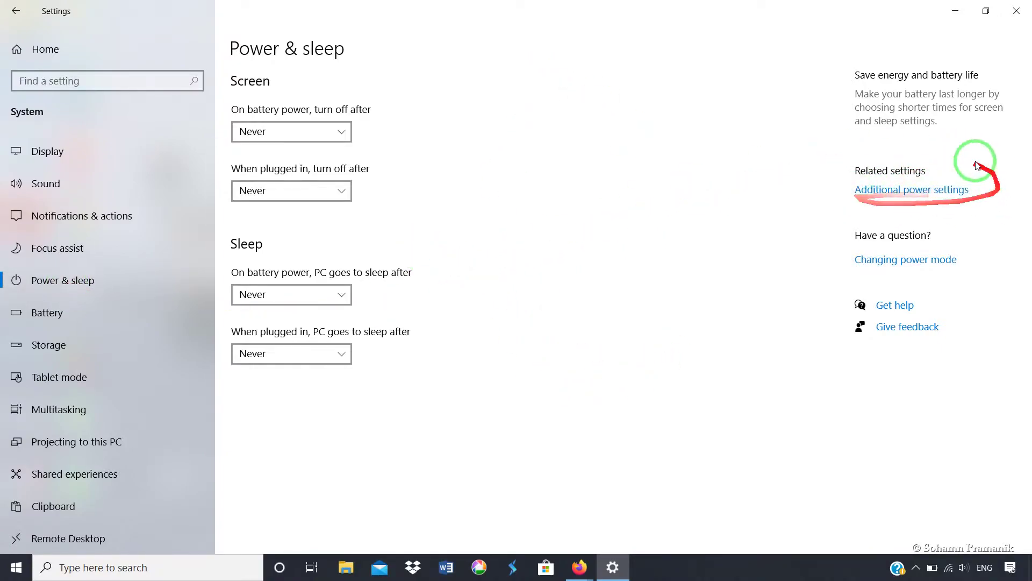
left_click(894, 191)
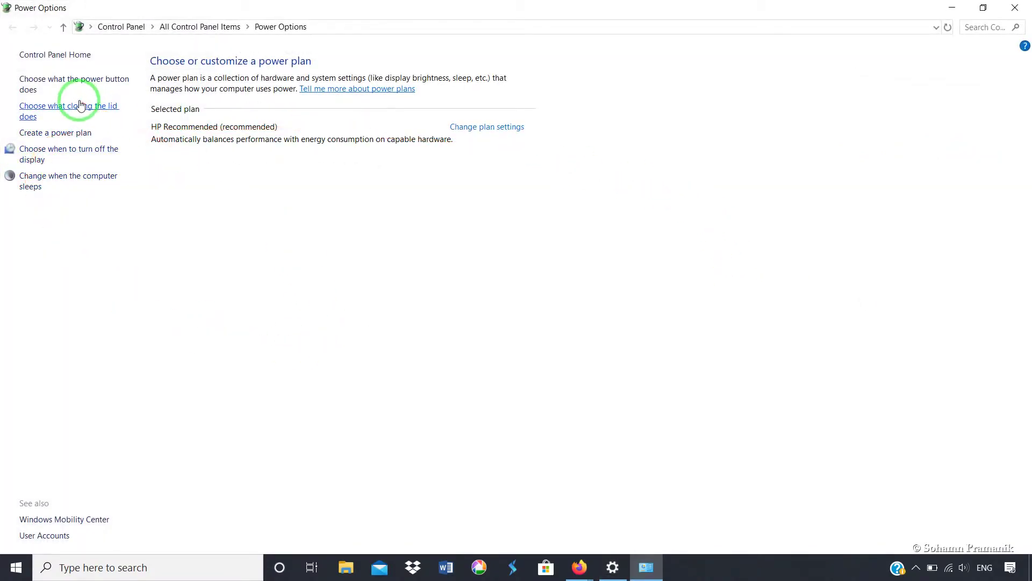
right_click(930, 572)
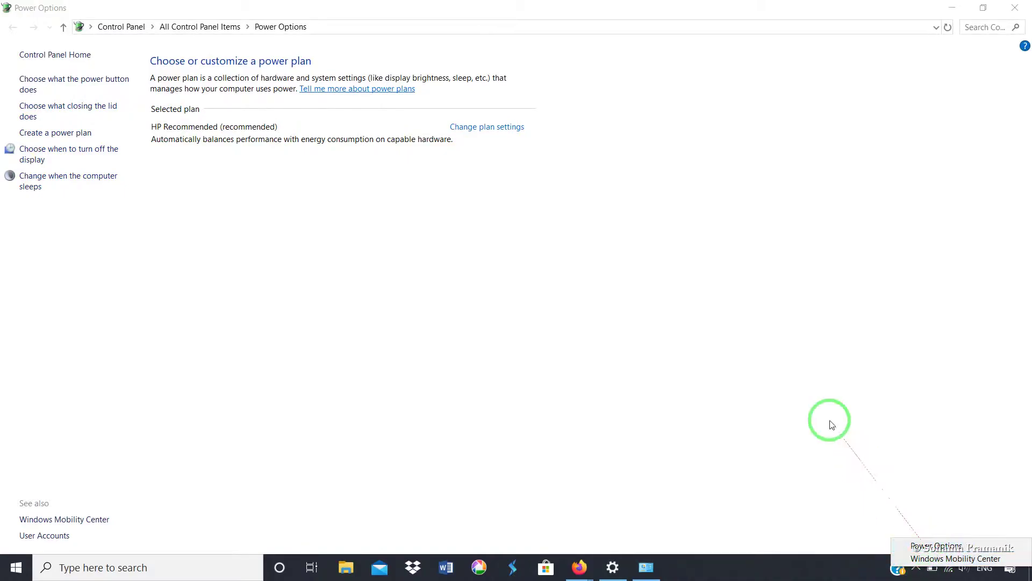
left_click(437, 360)
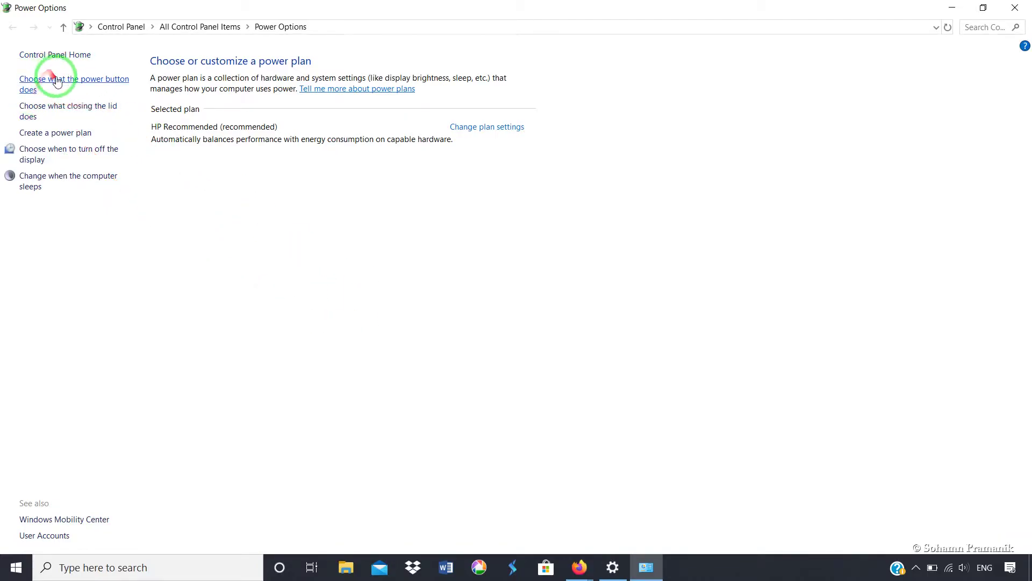
Open the settings for what the power button does and check which shutdown choices the Start power menu offers
left_click(84, 85)
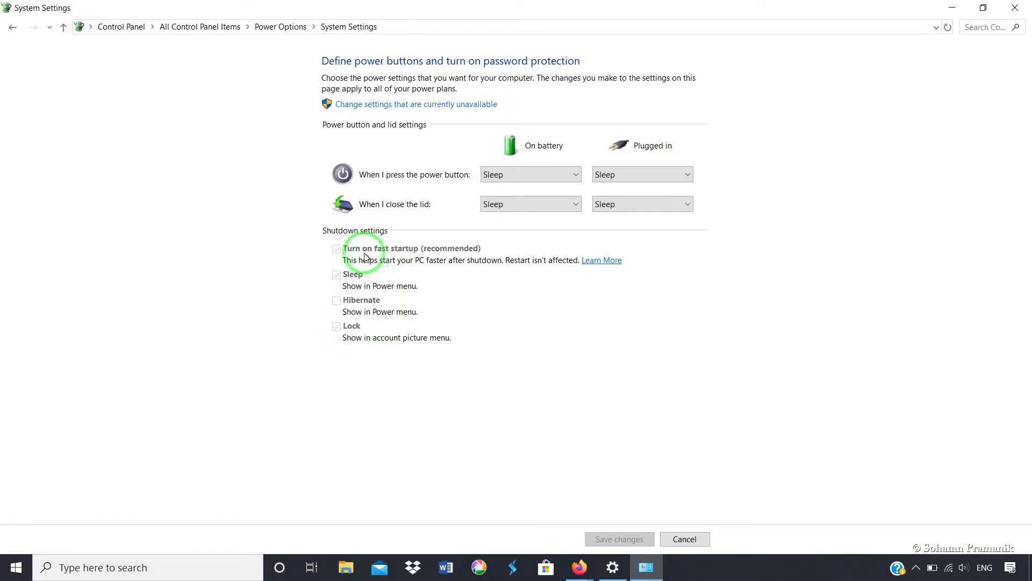
left_click(15, 567)
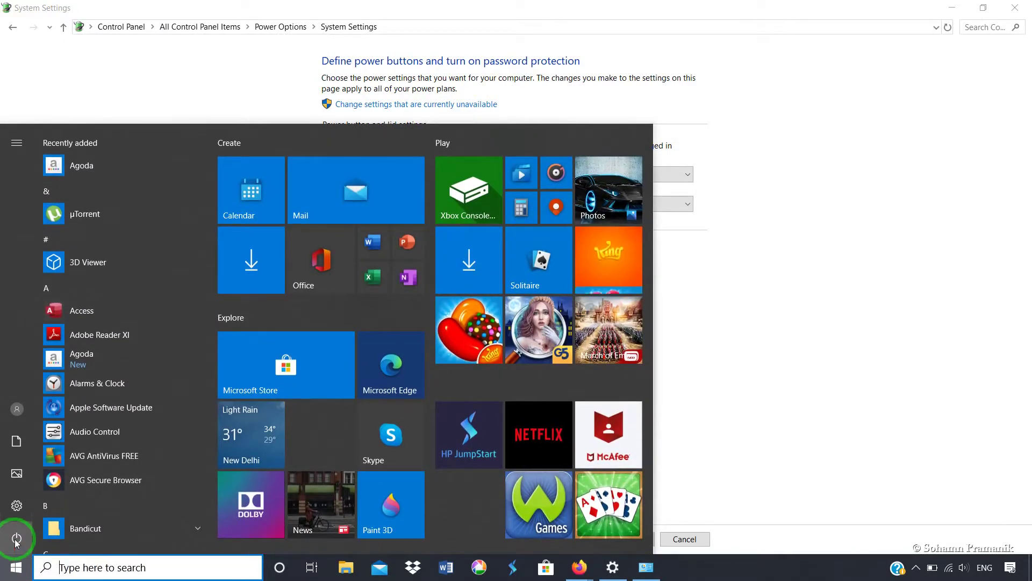
left_click(17, 540)
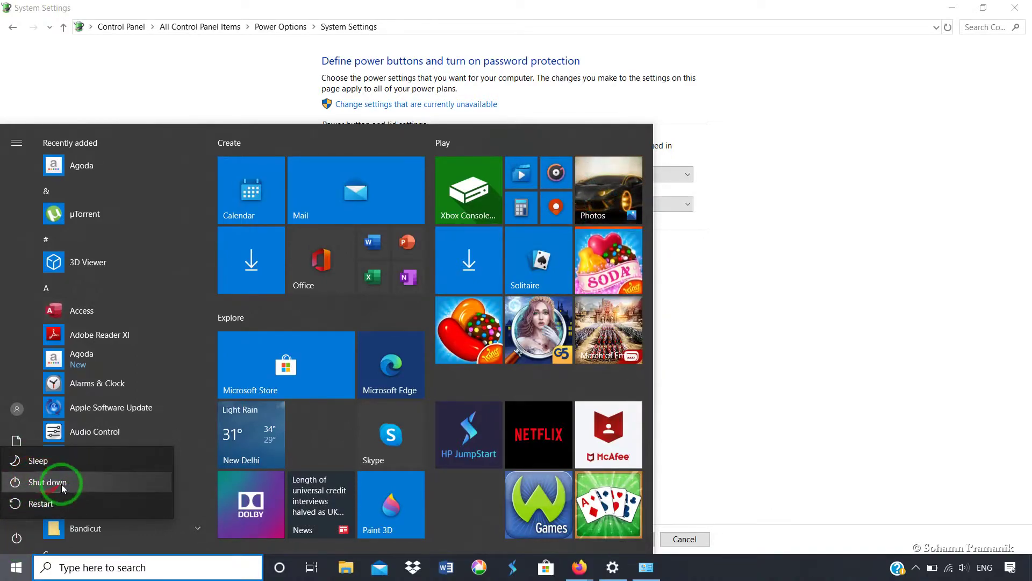
left_click(741, 350)
left_click(741, 349)
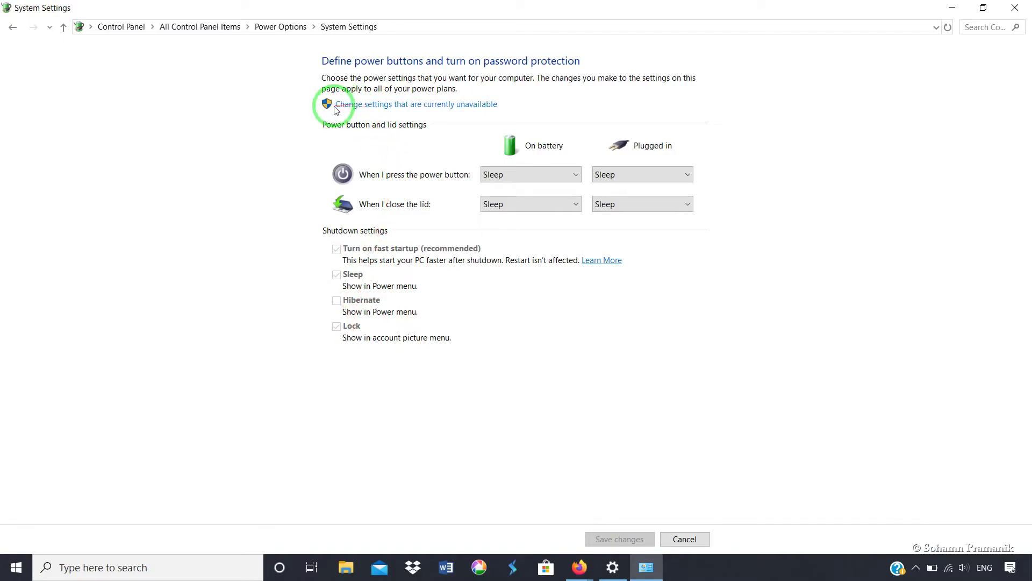
Unlock the currently unavailable shutdown settings, enable Hibernate for the Power menu and save the changes
left_click(412, 106)
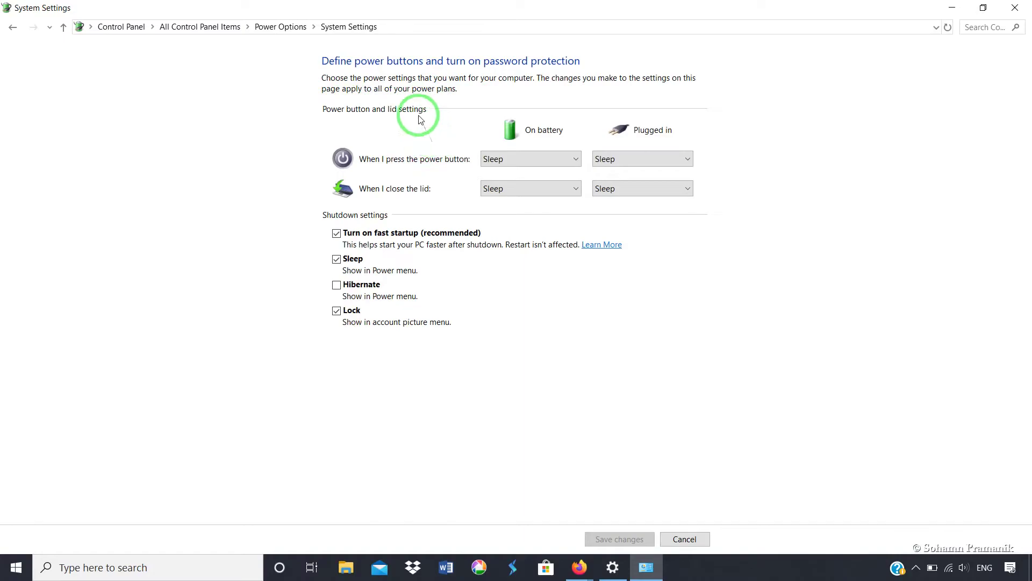
left_click(337, 285)
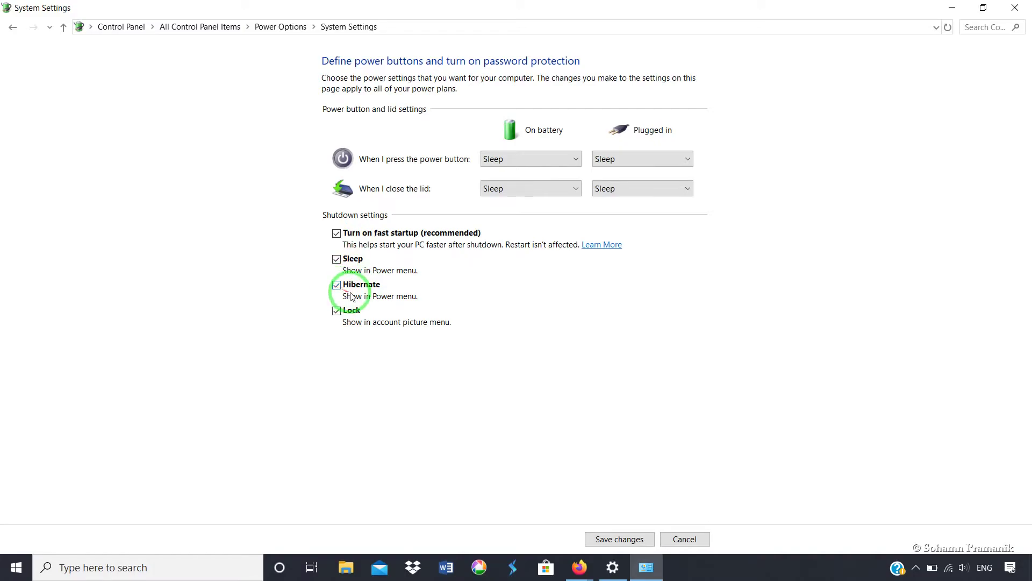
left_click(626, 541)
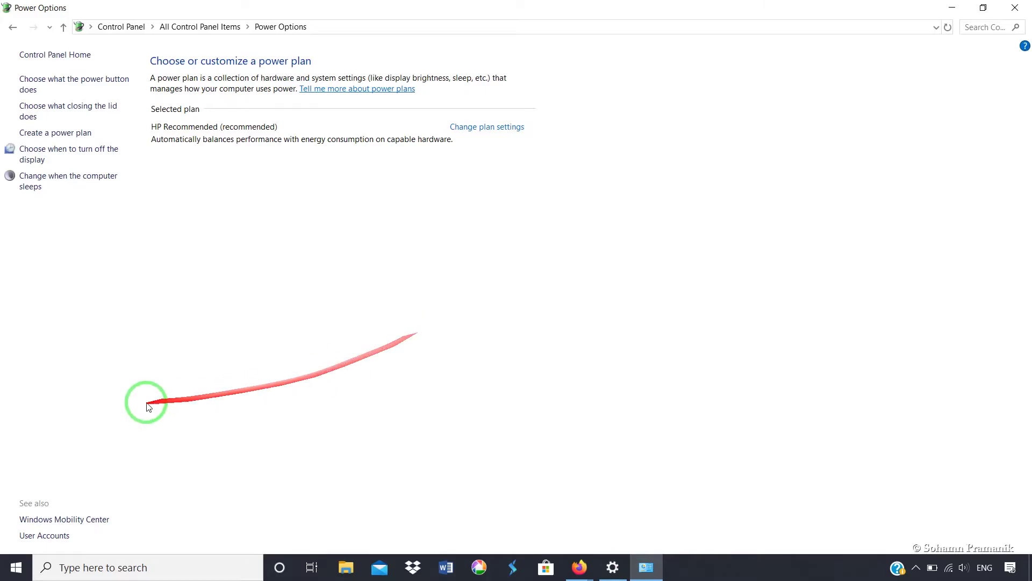
Close the Power Options and Settings windows and refresh the desktop
left_click(1016, 8)
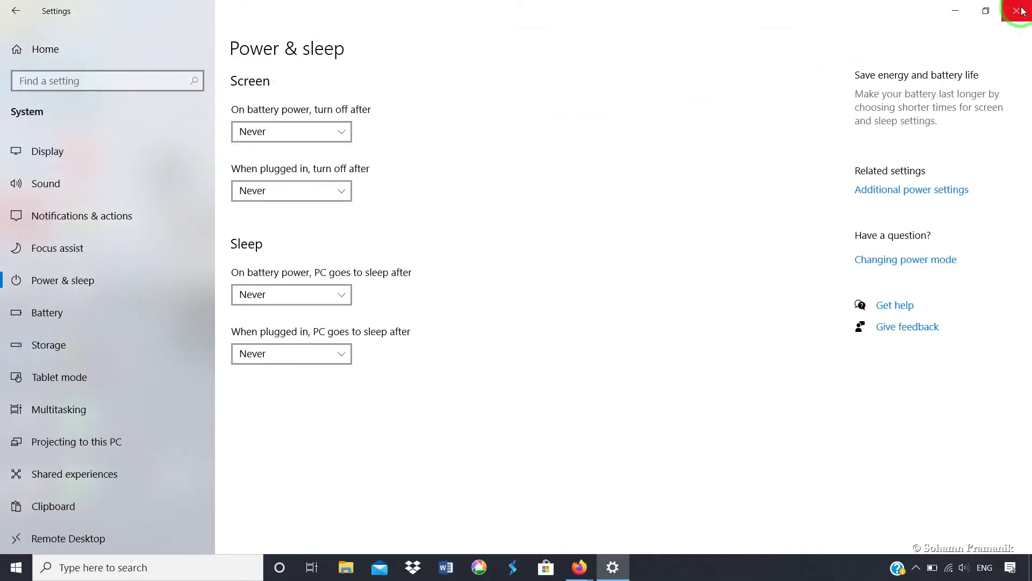
left_click(1018, 10)
right_click(508, 160)
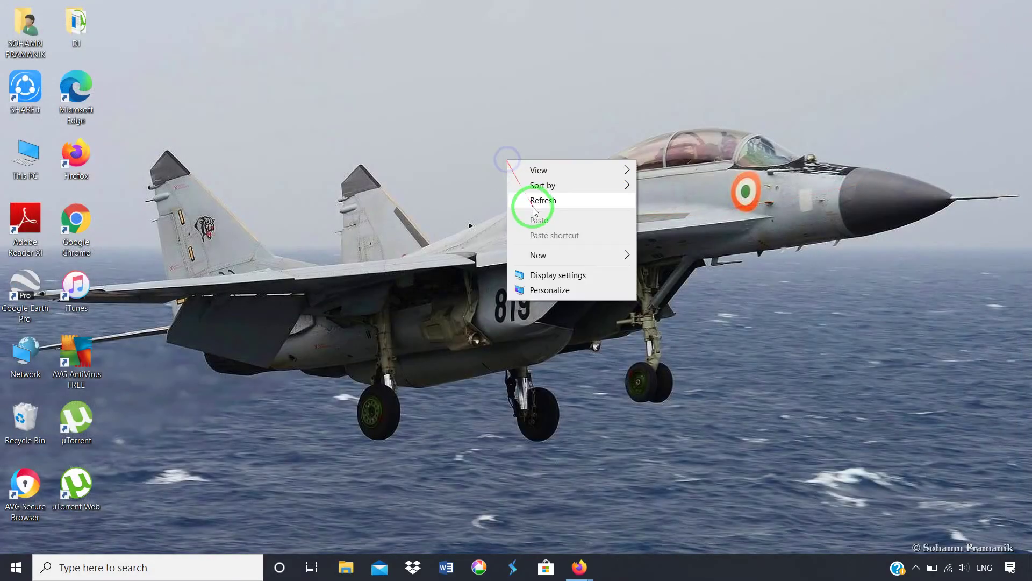
left_click(533, 212)
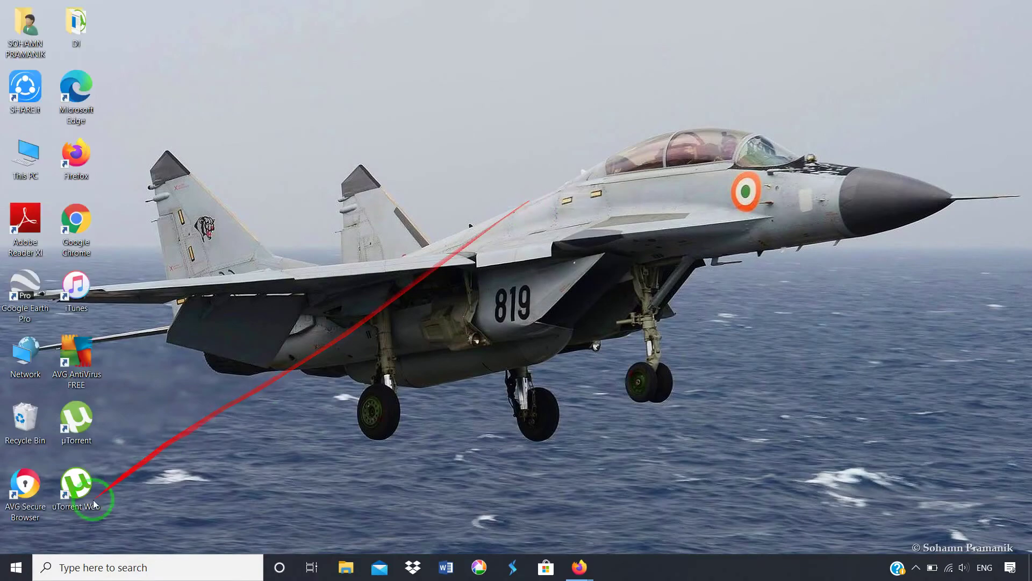
Check the Start power menu for the Hibernate option
left_click(15, 570)
left_click(16, 546)
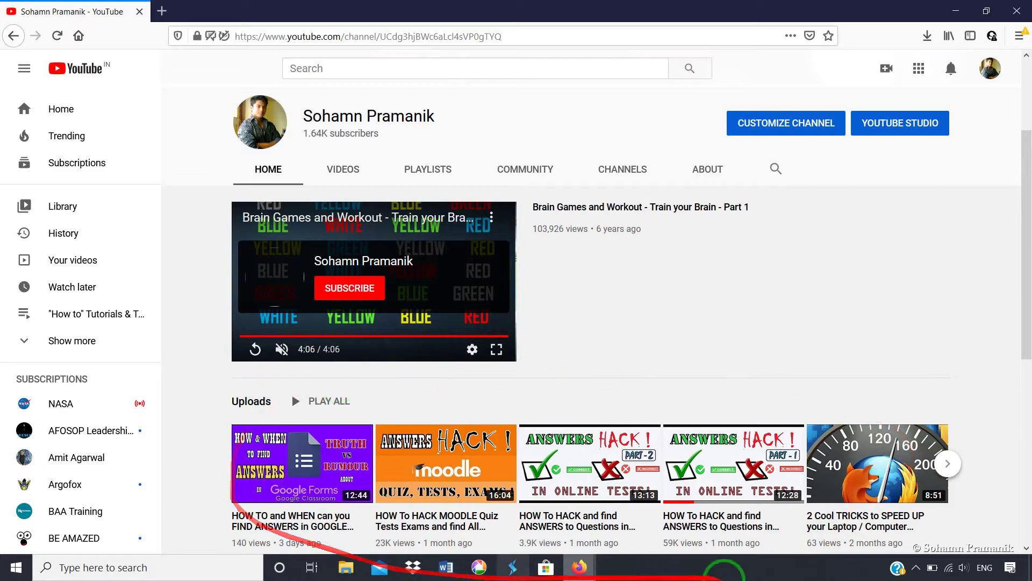
scroll(1025, 314, "down", 7)
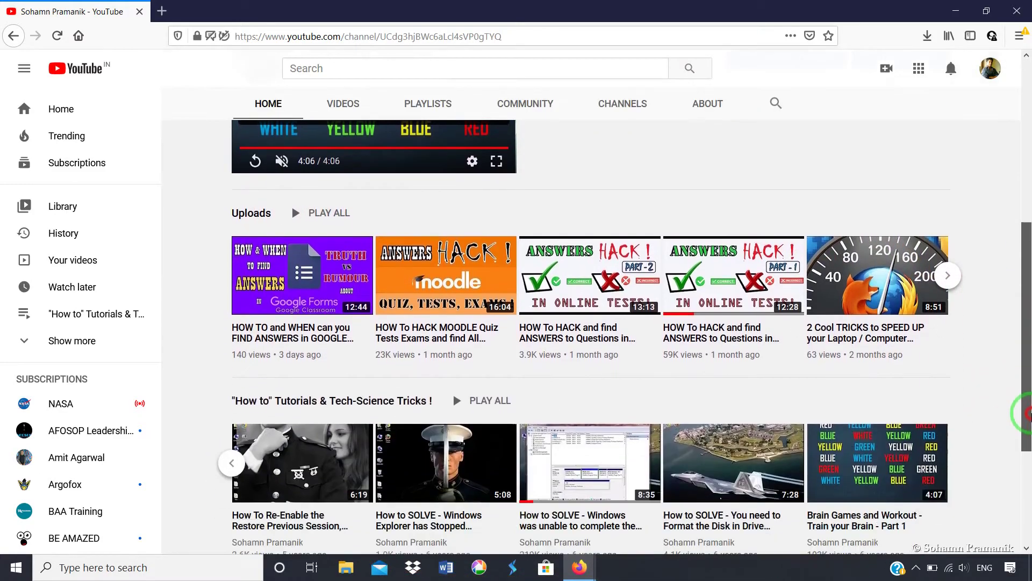